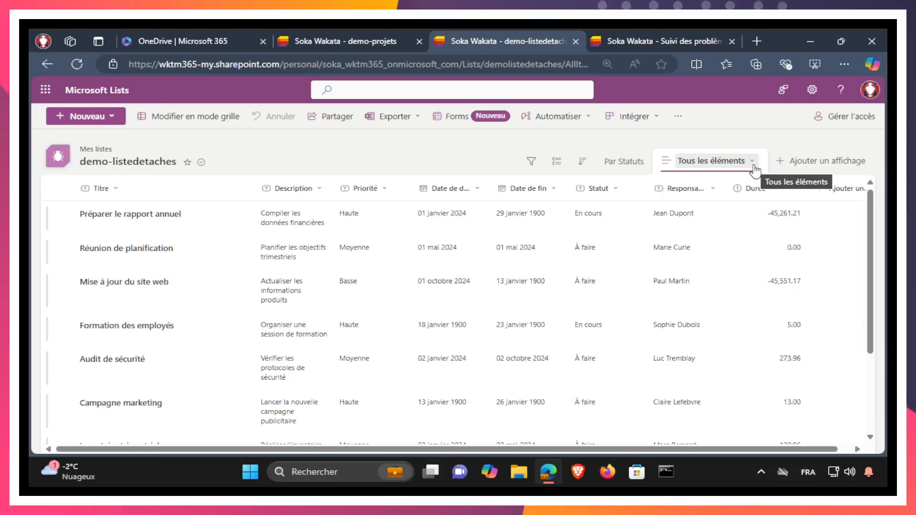
# Rename the "Tous les éléments" view of demo-listedetaches to "Peu importe ce qui vous intéresse là-dédans" and save it.
pyautogui.click(753, 162)
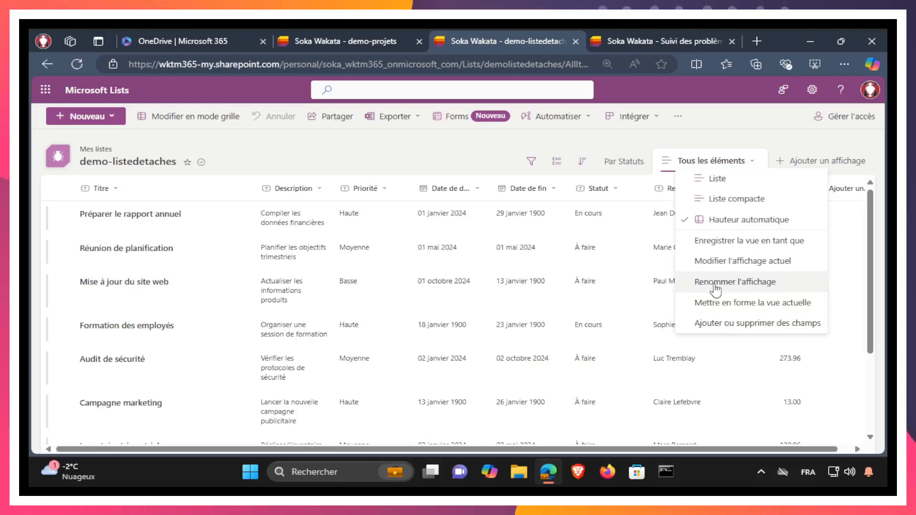
pyautogui.click(732, 285)
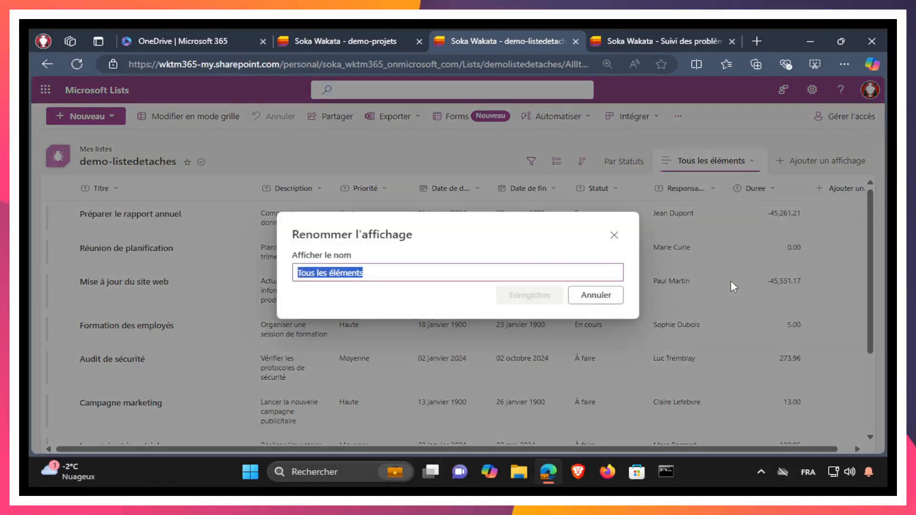
pyautogui.doubleClick(399, 275)
pyautogui.hotkey('ctrl', 'a')
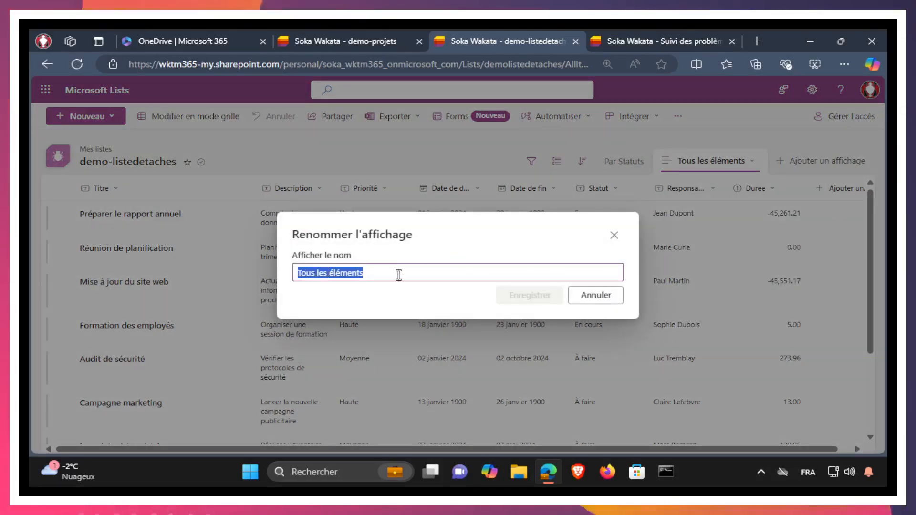
pyautogui.write('Tou')
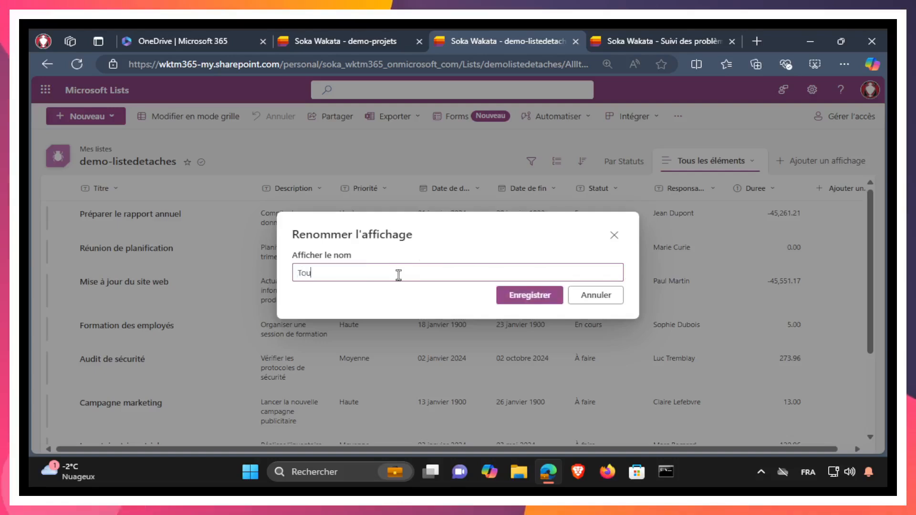
pyautogui.write('tes les tâches')
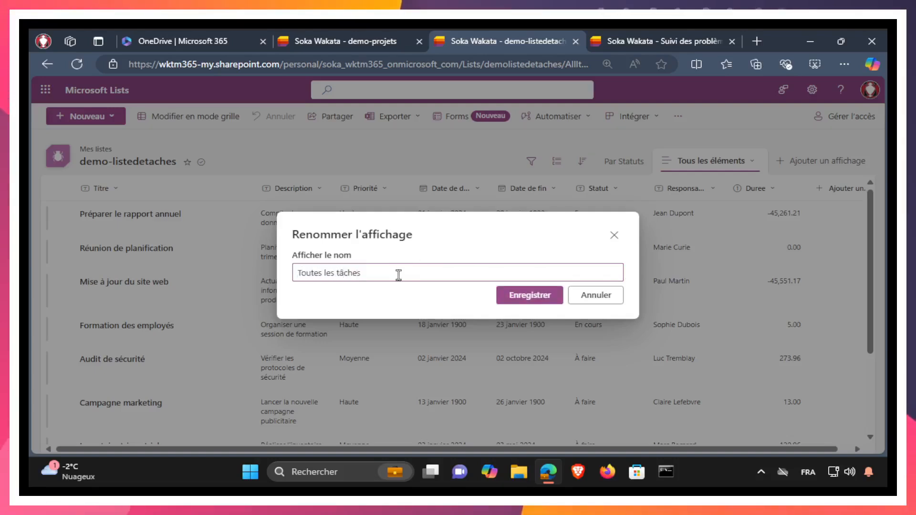
pyautogui.hotkey('ctrl', 'a')
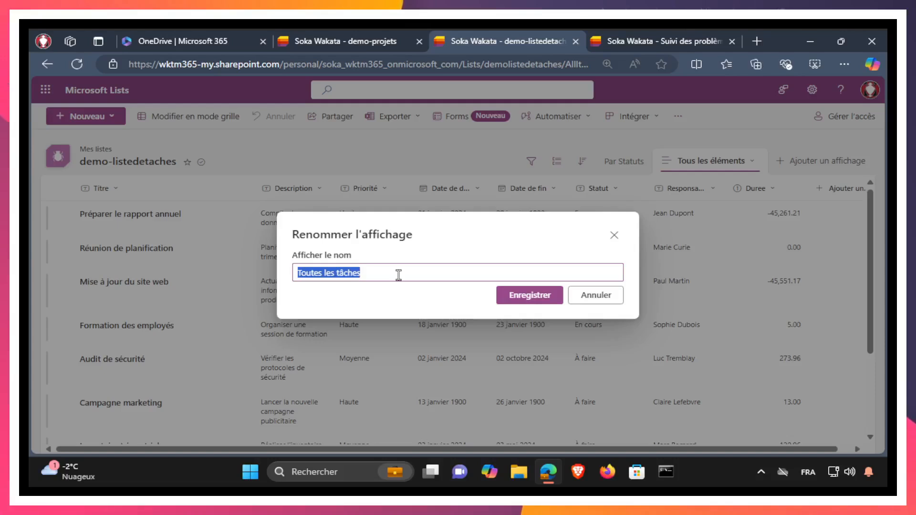
pyautogui.write('Peu importe ce qui vous intéresse là-deda')
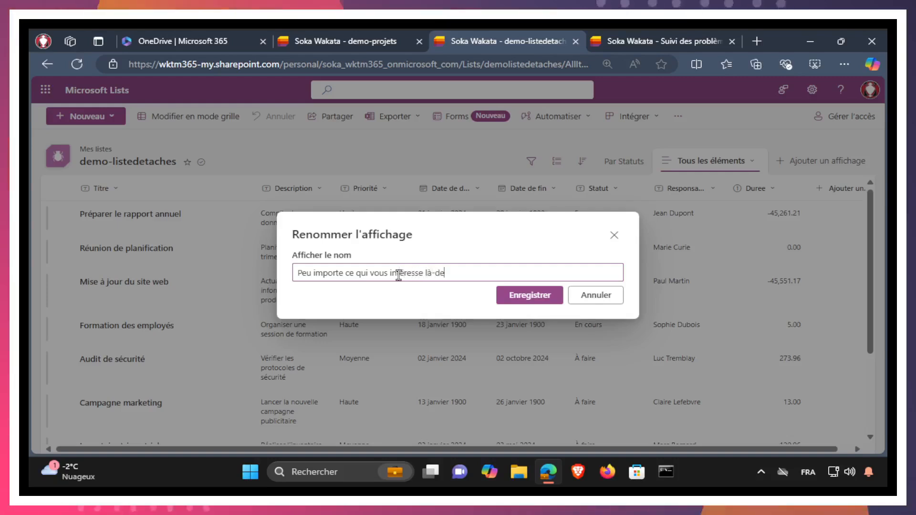
pyautogui.press('BackSpace')
pyautogui.press('BackSpace')
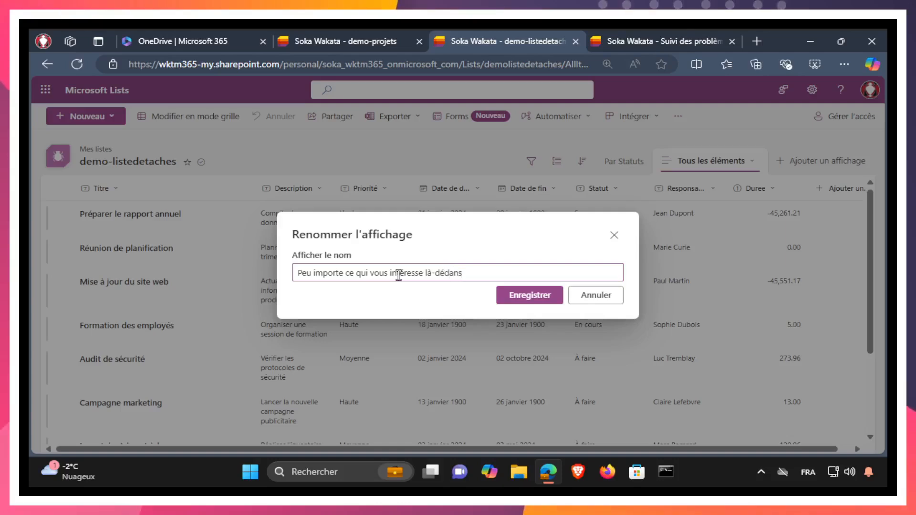
pyautogui.click(522, 295)
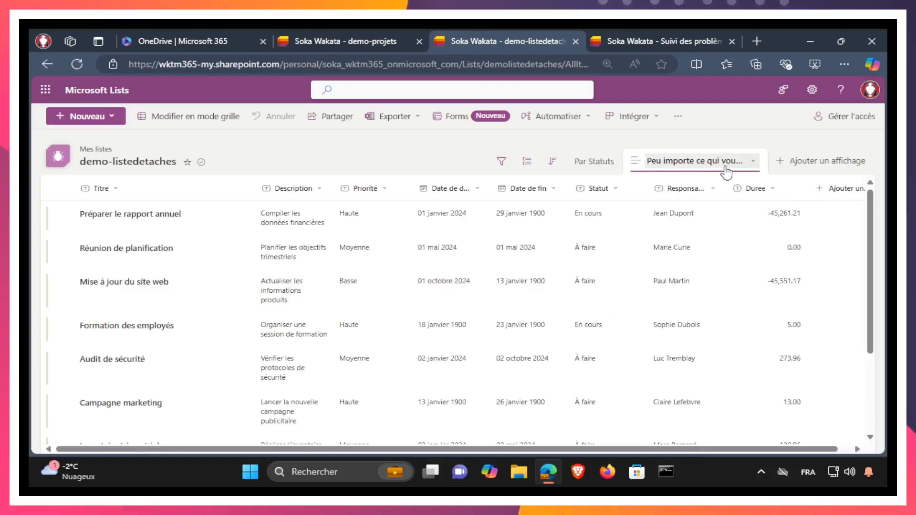
pyautogui.click(700, 165)
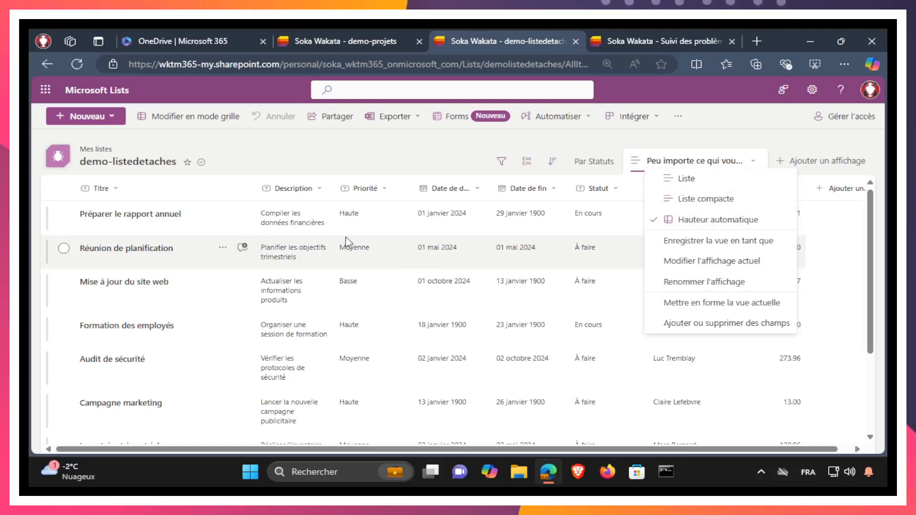
pyautogui.click(740, 138)
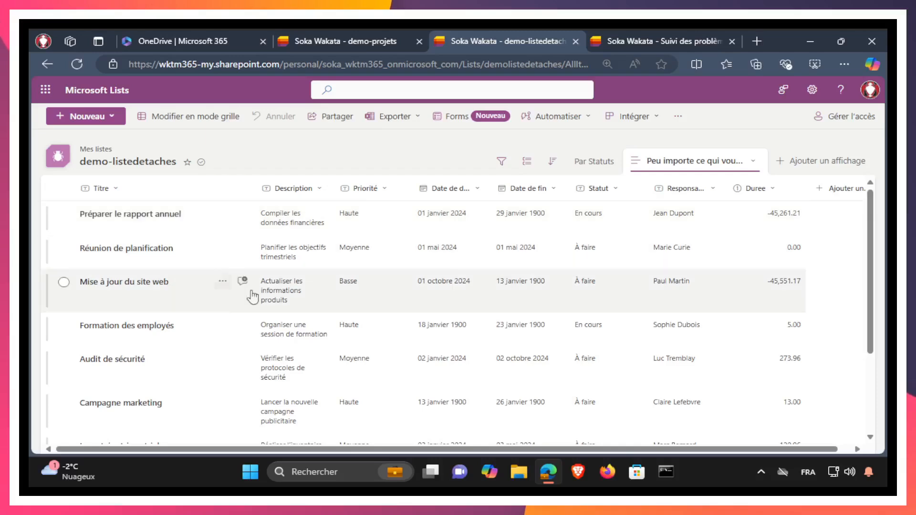
pyautogui.scroll(-1, 290, 348)
pyautogui.scroll(1, 290, 347)
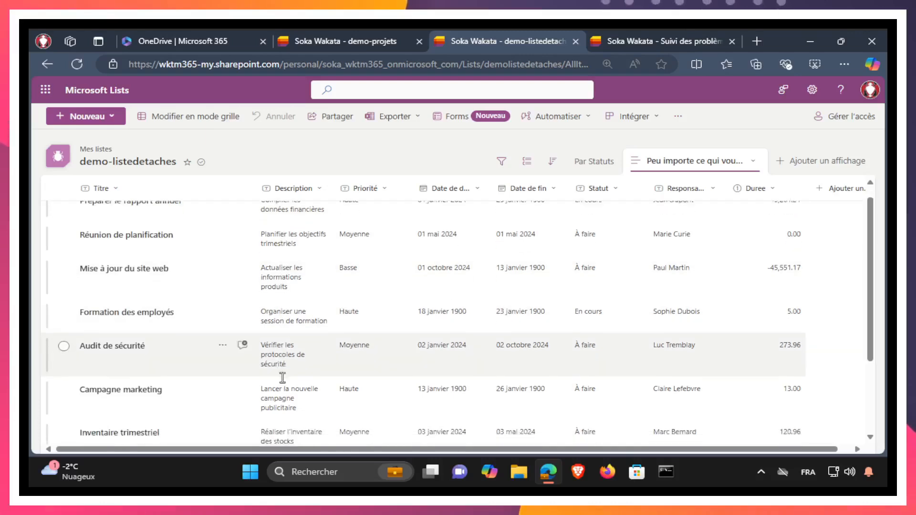
pyautogui.scroll(-2, 282, 372)
pyautogui.scroll(1, 284, 379)
pyautogui.scroll(2, 284, 383)
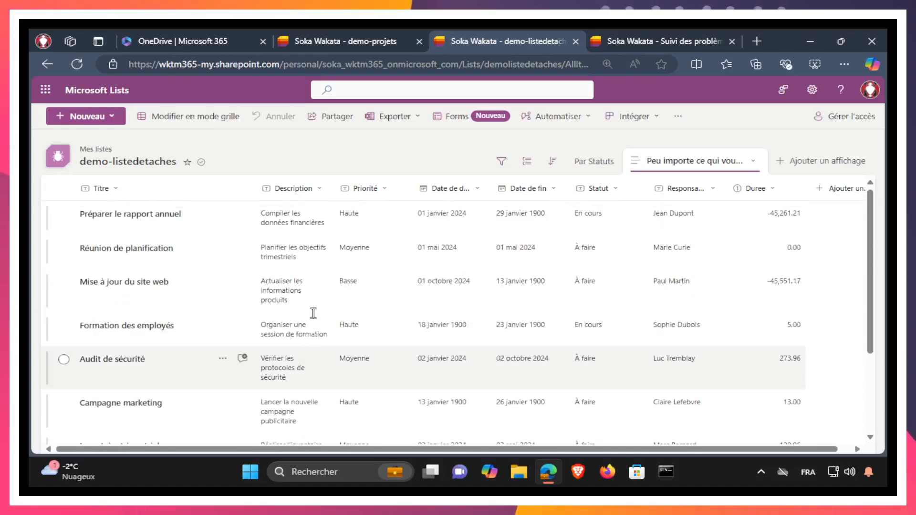
# Narrow the Description column slightly so its text wraps onto more lines.
pyautogui.moveTo(335, 188); pyautogui.dragTo(323, 188)
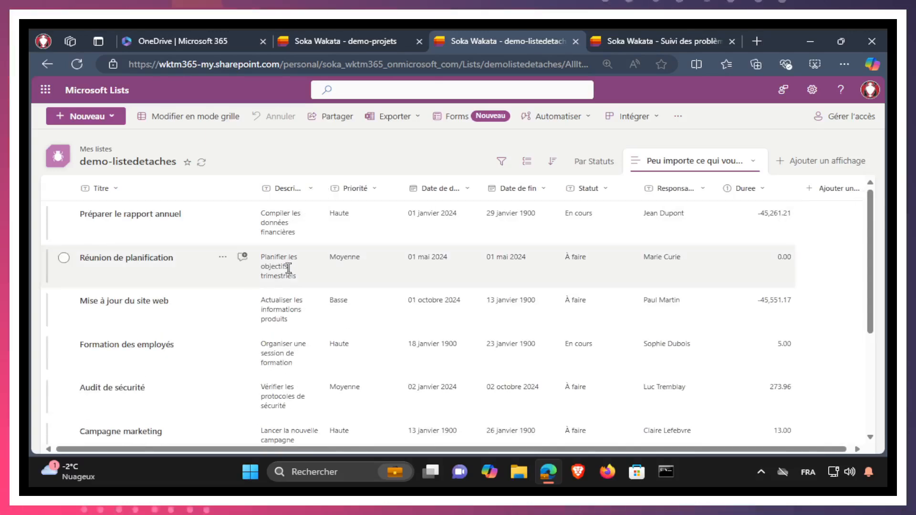
pyautogui.scroll(-4, 288, 270)
pyautogui.scroll(4, 291, 346)
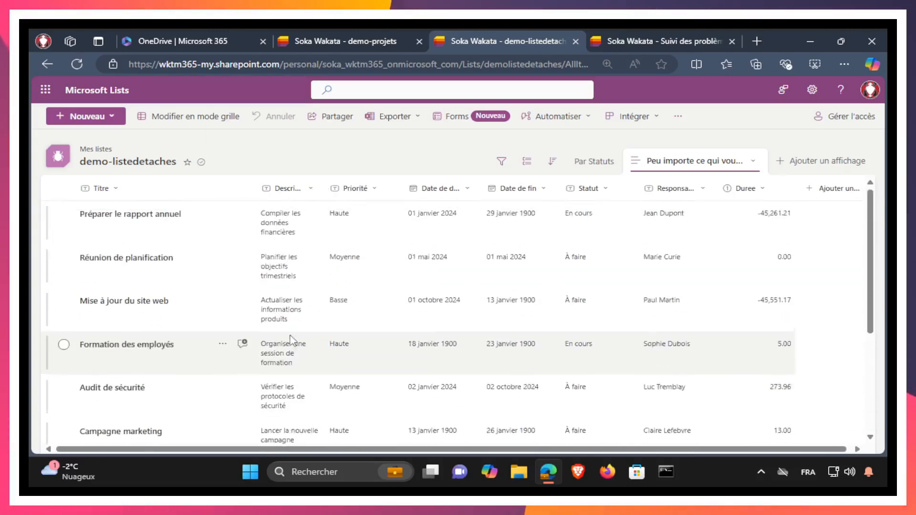
pyautogui.scroll(-2, 293, 339)
pyautogui.scroll(1, 295, 331)
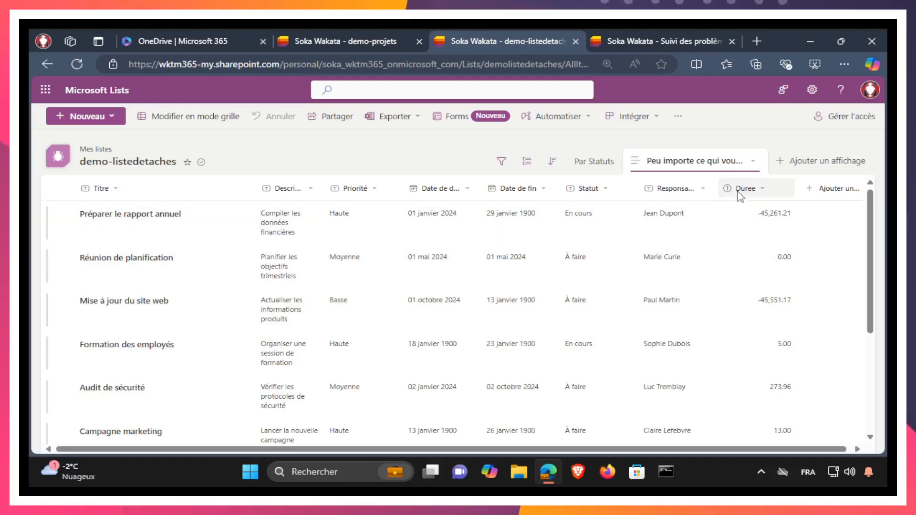
# Switch the current view's layout to Liste, and return it to Hauteur automatique.
pyautogui.click(751, 164)
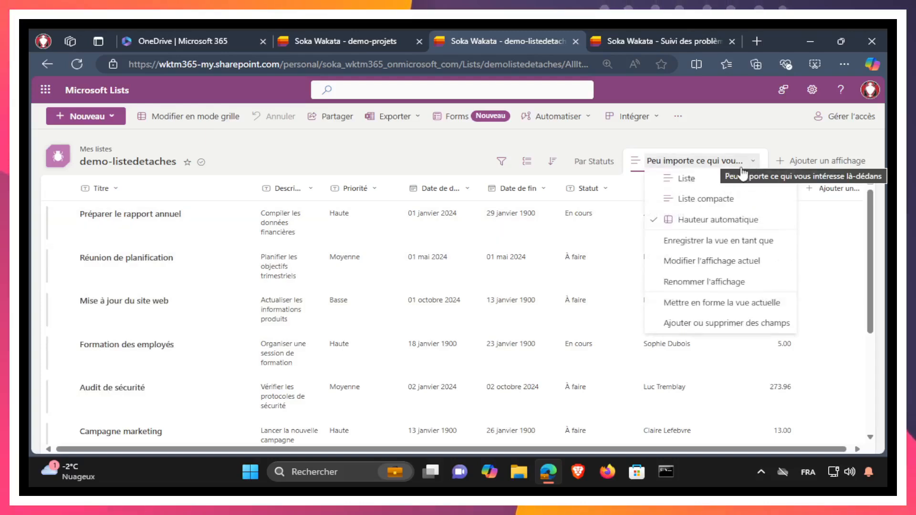
pyautogui.click(690, 186)
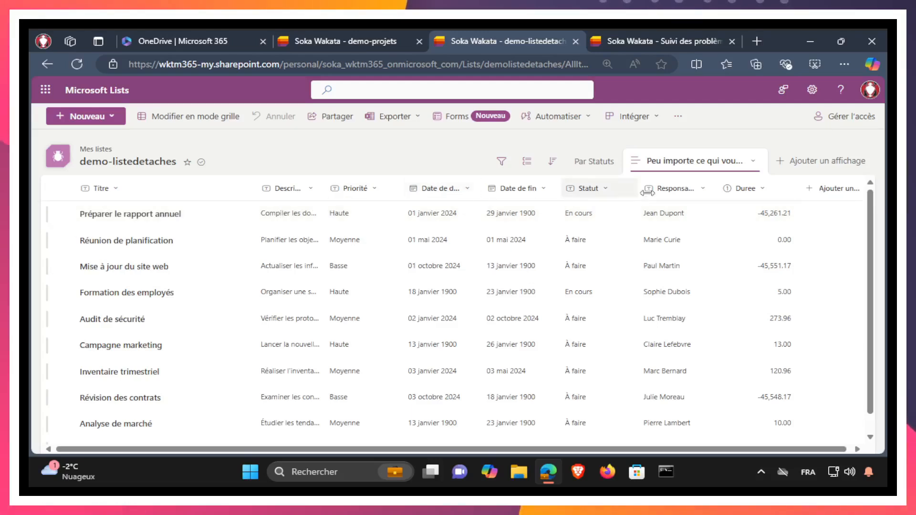
pyautogui.click(746, 162)
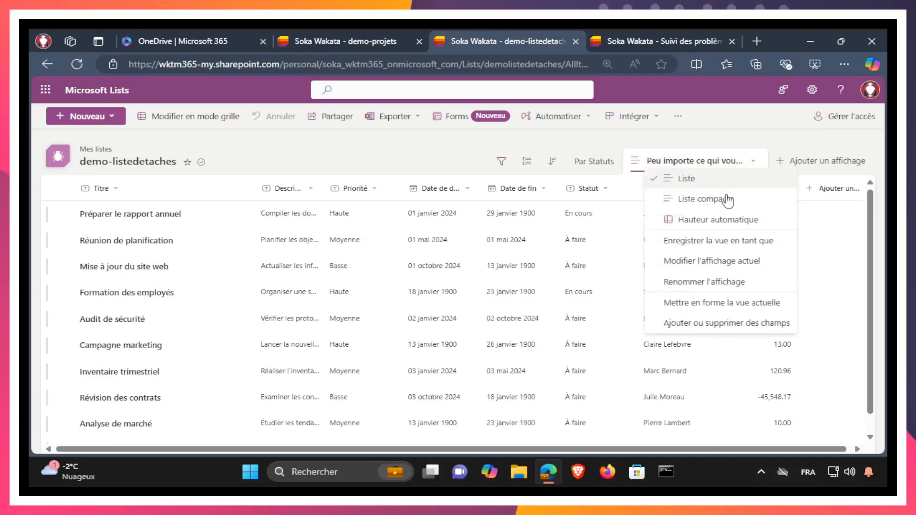
pyautogui.click(710, 219)
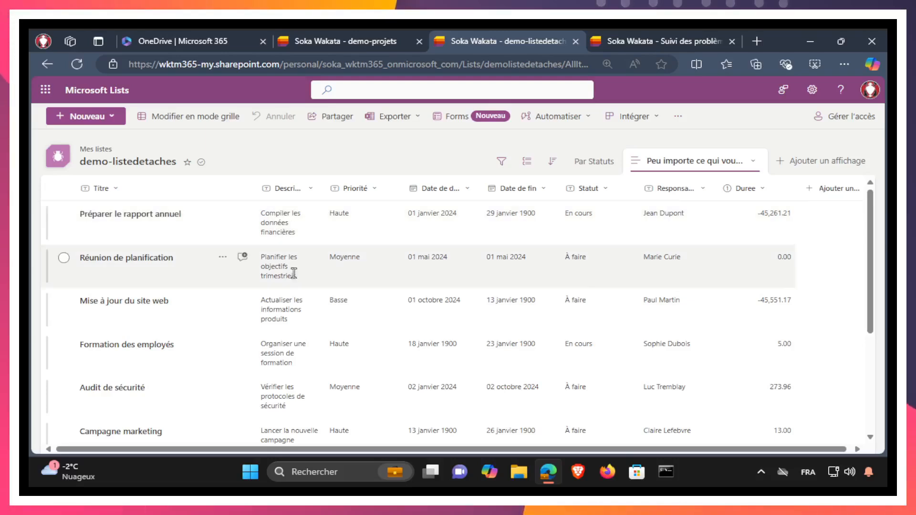
pyautogui.scroll(-3, 296, 353)
pyautogui.scroll(2, 299, 353)
pyautogui.scroll(1, 295, 296)
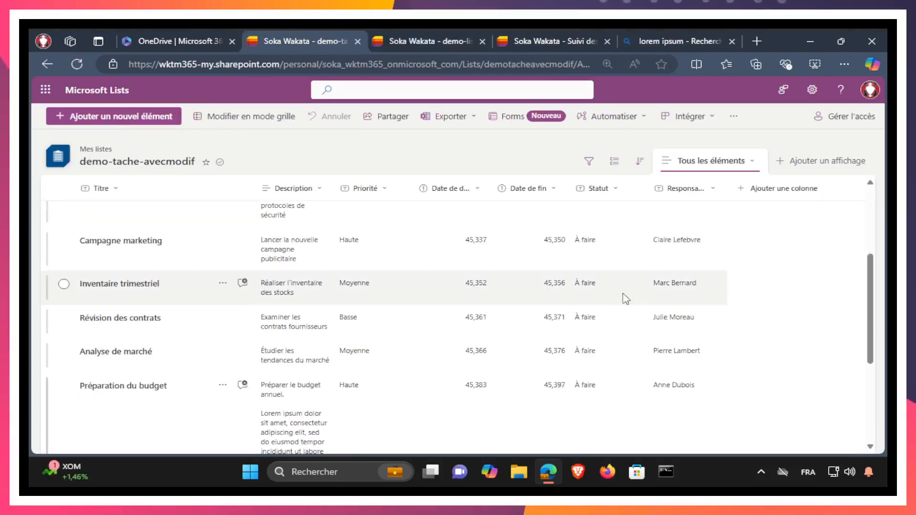
# In the demo-tache-avecmodif list, examine how the long description of "Préparation du budget" is laid out compared with the other tasks.
pyautogui.scroll(-8, 634, 296)
pyautogui.scroll(10, 635, 293)
pyautogui.scroll(-10, 620, 296)
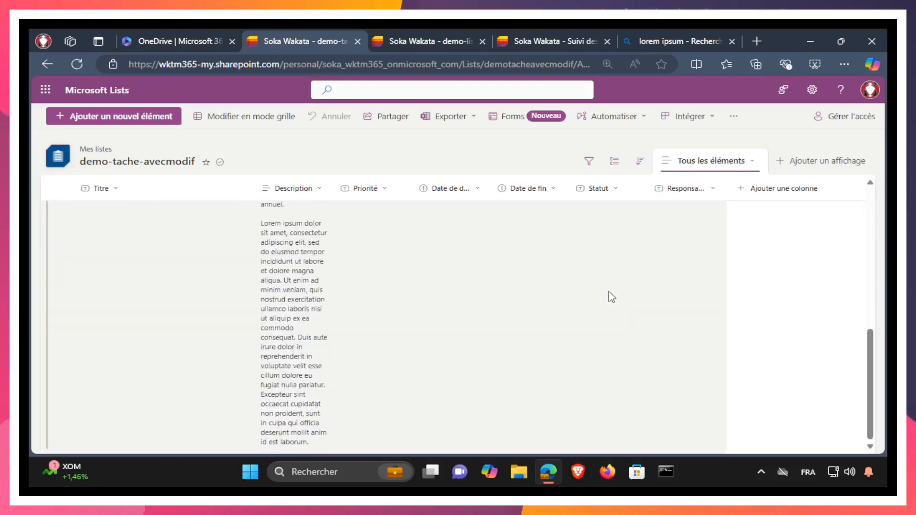
pyautogui.scroll(1, 611, 297)
pyautogui.scroll(-1, 587, 289)
pyautogui.scroll(1, 548, 289)
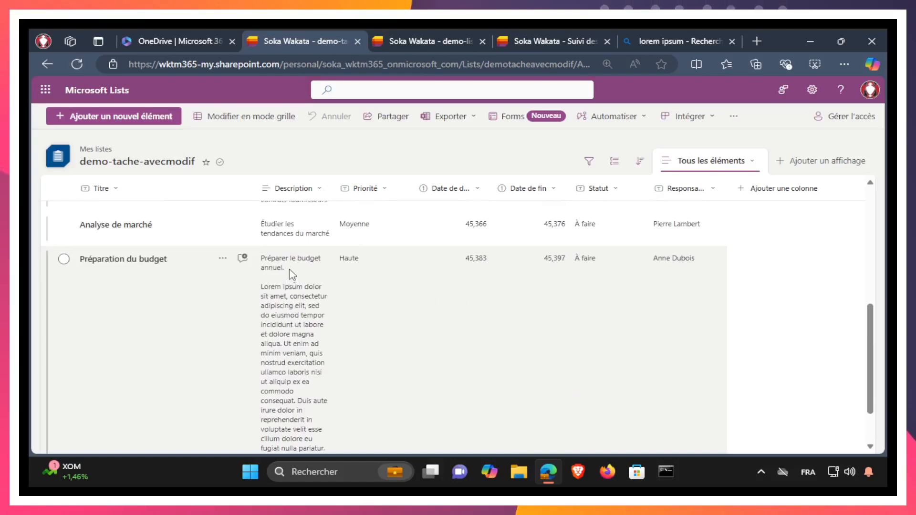
pyautogui.scroll(-1, 311, 335)
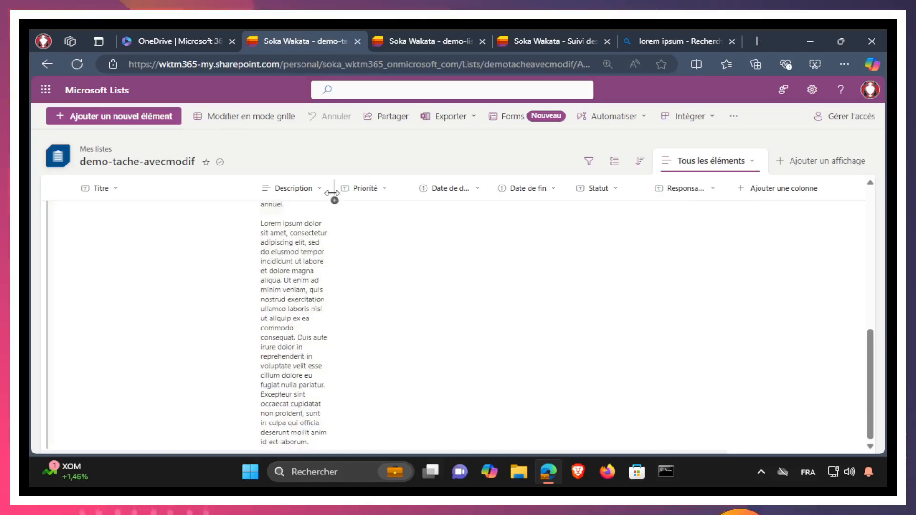
pyautogui.scroll(3, 306, 267)
pyautogui.scroll(3, 300, 319)
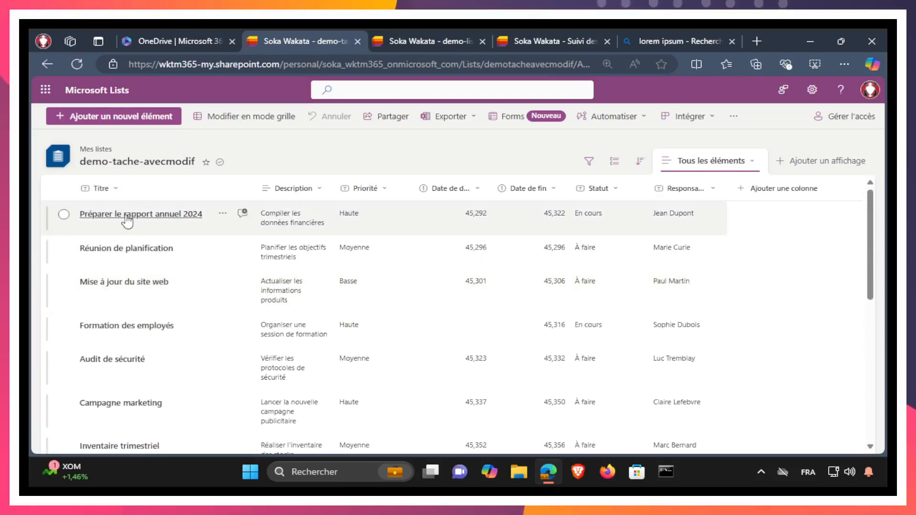
pyautogui.scroll(-3, 170, 305)
pyautogui.scroll(-3, 164, 319)
pyautogui.scroll(1, 143, 288)
pyautogui.scroll(-1, 283, 287)
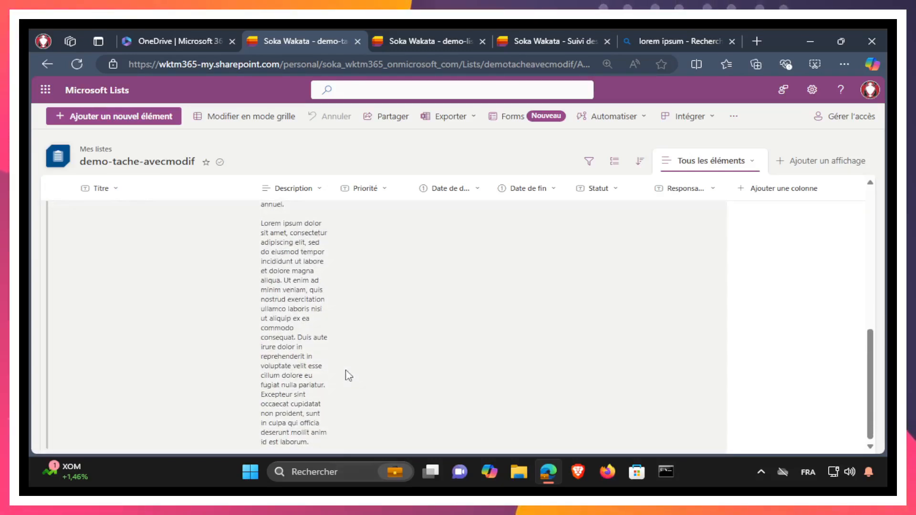
pyautogui.scroll(1, 196, 401)
pyautogui.scroll(-1, 191, 439)
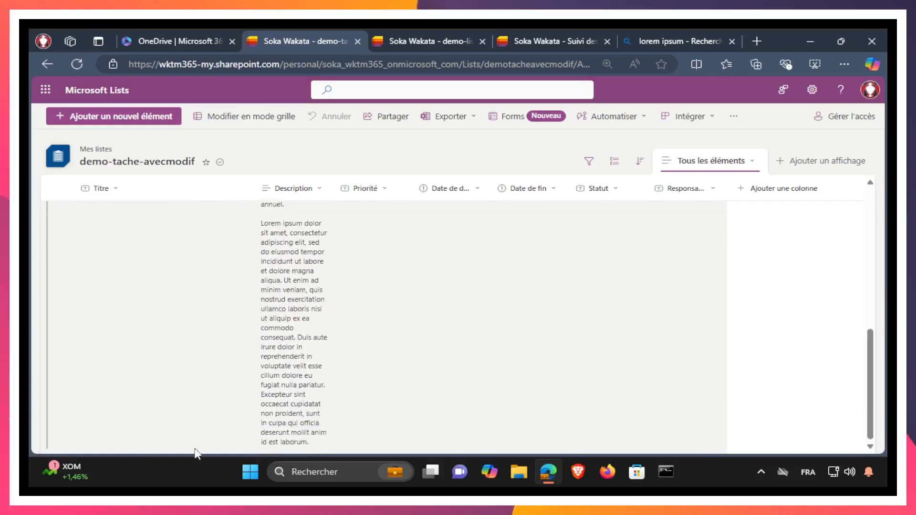
pyautogui.scroll(10, 389, 408)
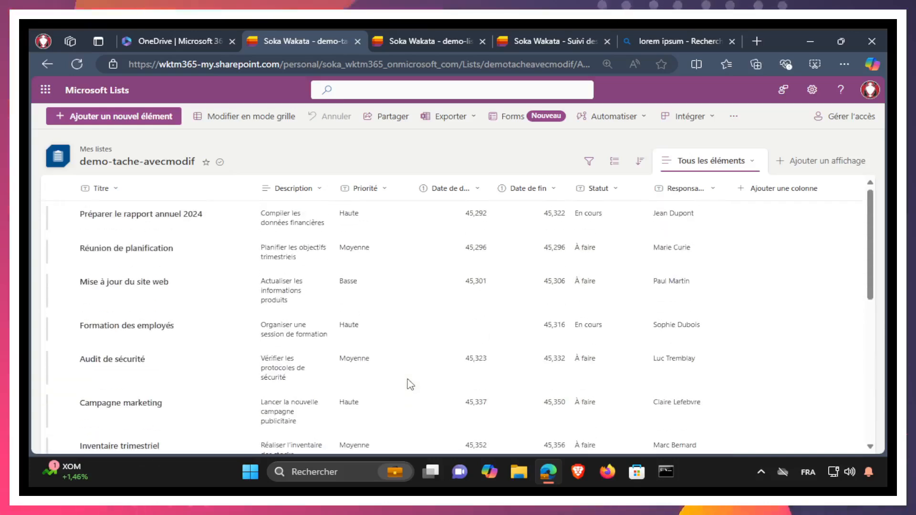
# Set the "Tous les éléments" view of demo-tache-avecmodif to the Liste layout and widen its Description column to about twice its width.
pyautogui.click(751, 165)
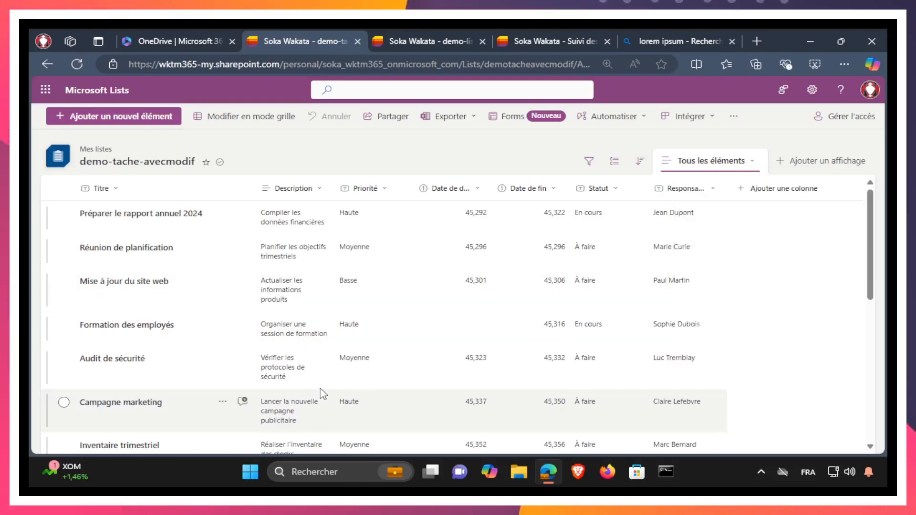
pyautogui.scroll(-10, 292, 324)
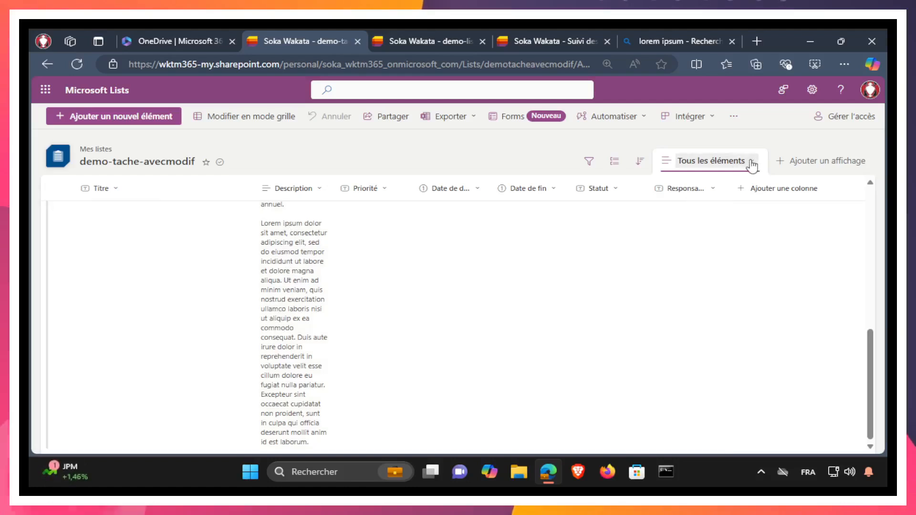
pyautogui.click(752, 166)
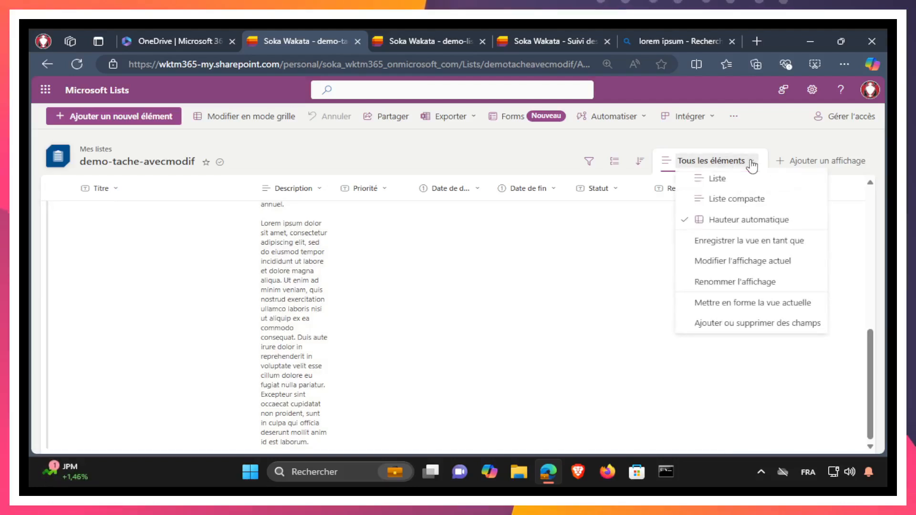
pyautogui.click(720, 179)
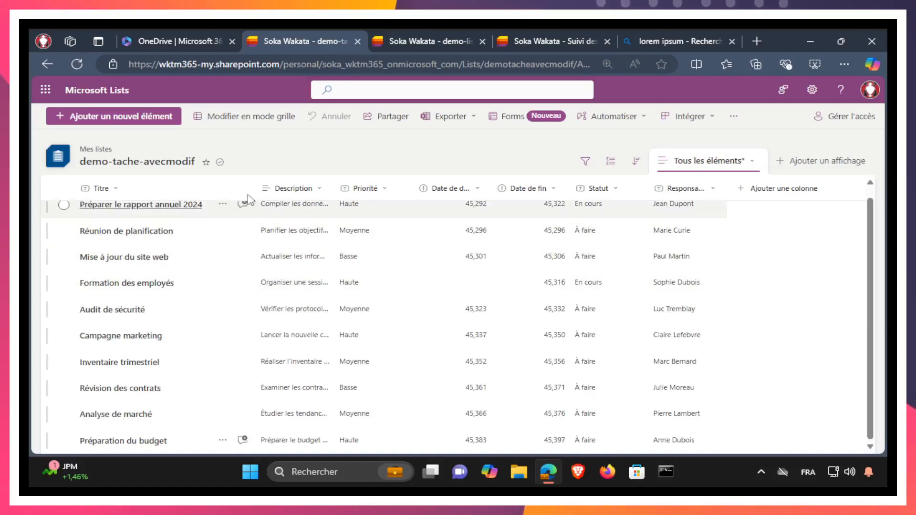
pyautogui.scroll(1, 152, 208)
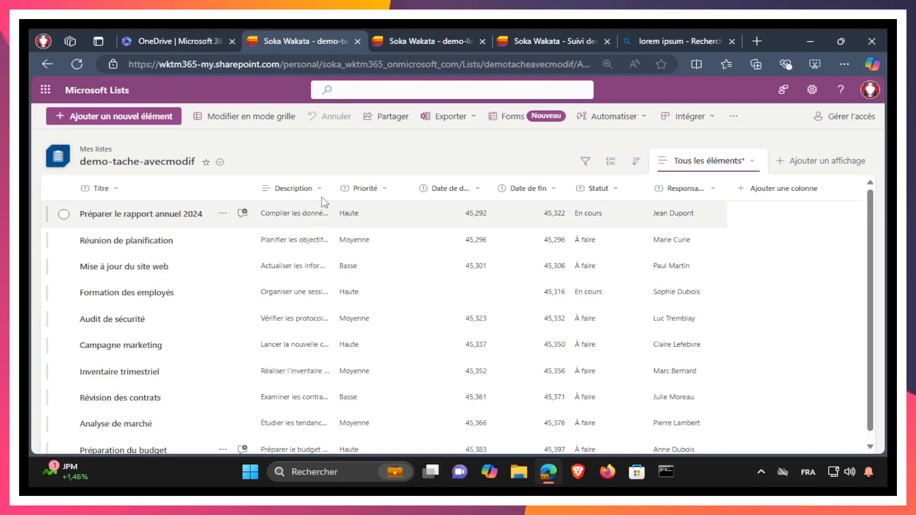
pyautogui.moveTo(335, 192); pyautogui.dragTo(402, 184)
pyautogui.scroll(-1, 393, 310)
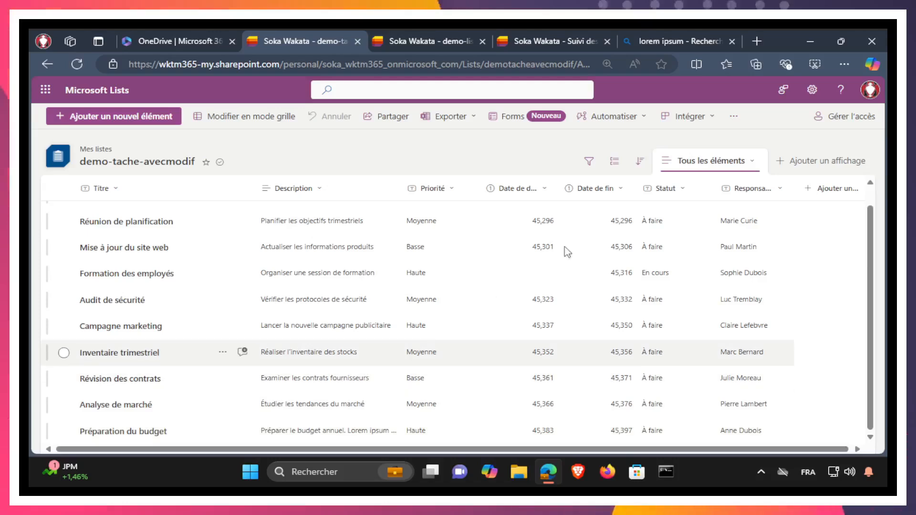
# Set the "Tous les éléments" view of demo-tache-avecmodif to the Liste compacte layout.
pyautogui.click(751, 165)
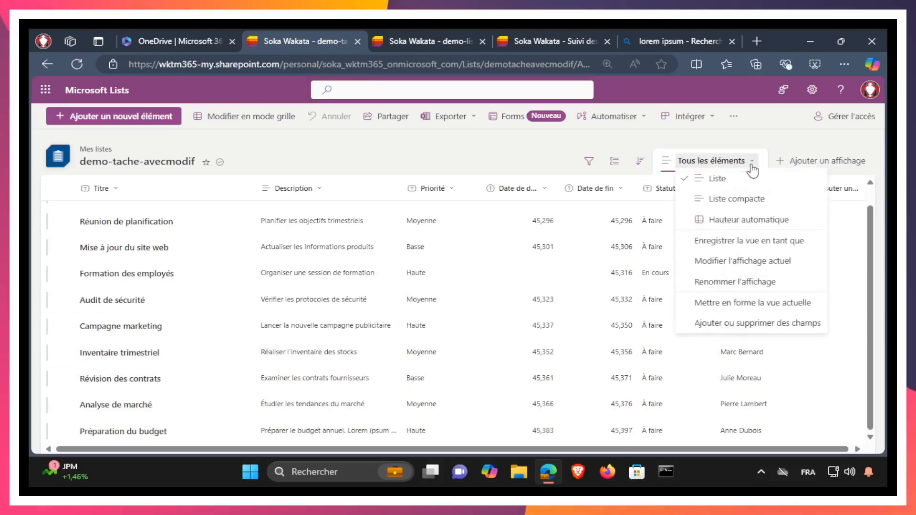
pyautogui.click(728, 200)
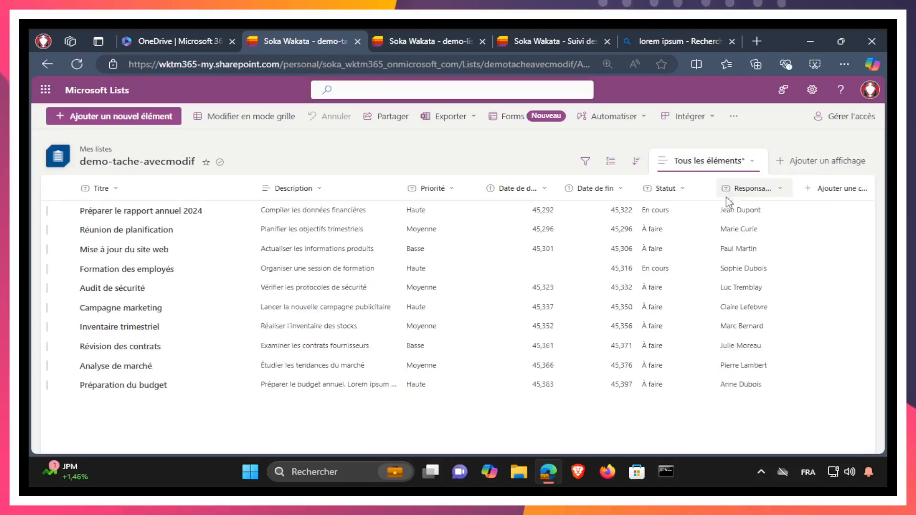